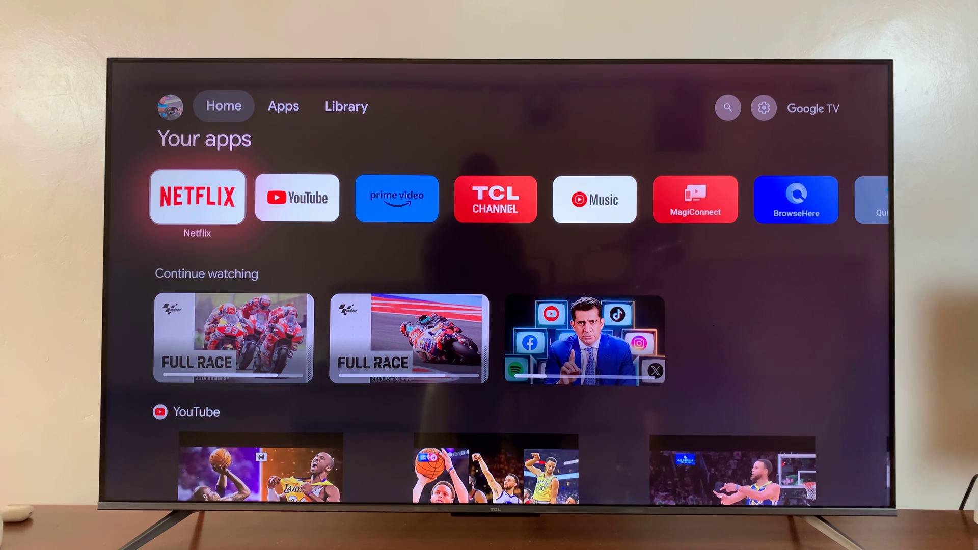
Reach See all at the end of the apps row and show the full installed-apps grid.
{"action": "key", "text": "Down"}
{"action": "key", "text": "Up"}
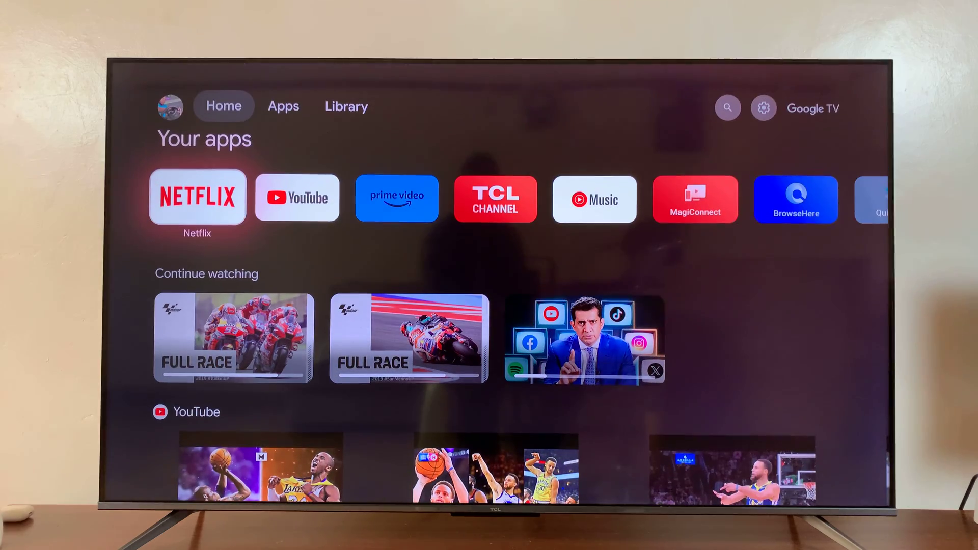
{"action": "key", "text": "Right"}
{"action": "key", "text": "Right"}
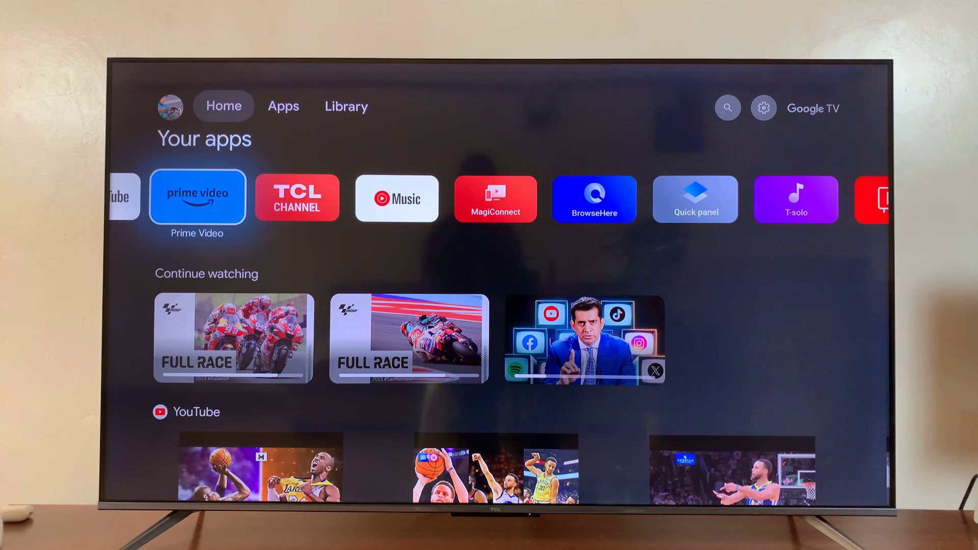
{"action": "key", "text": "Right"}
{"action": "key", "text": "Right"}
{"action": "key", "text": "Right"}
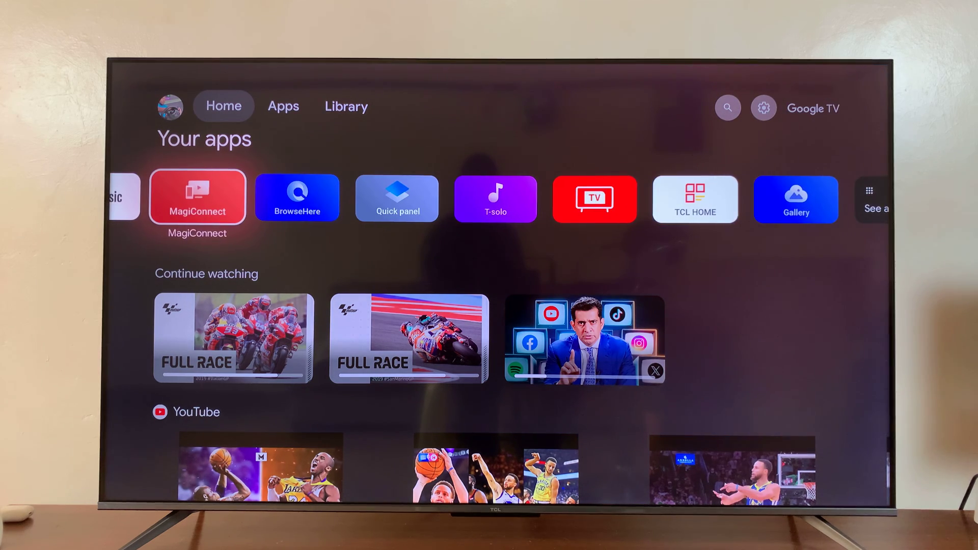
{"action": "key", "text": "Right"}
{"action": "key", "text": "Right"}
{"action": "key", "text": "Right"}
{"action": "key", "text": "Right"}
{"action": "key", "text": "Right"}
{"action": "key", "text": "Right"}
{"action": "key", "text": "Right"}
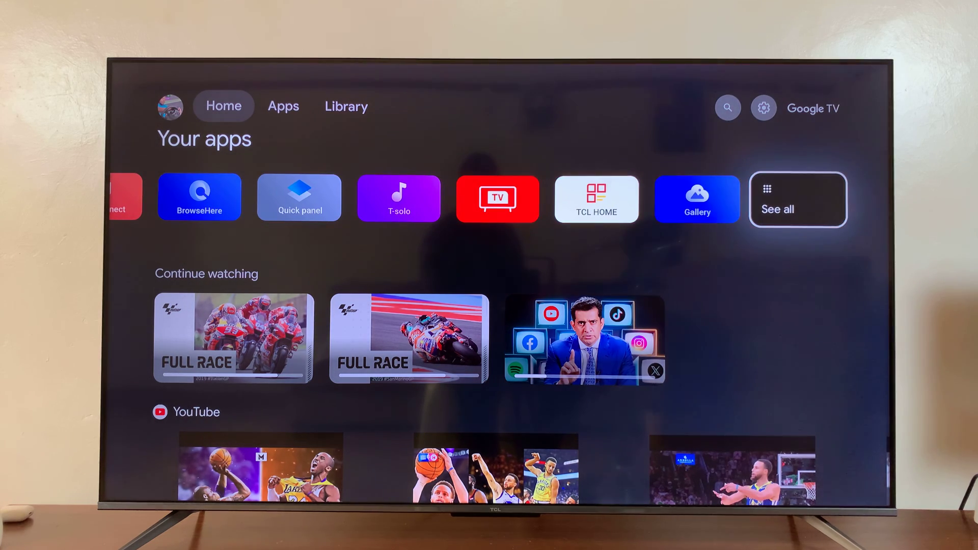
{"action": "key", "text": "Return"}
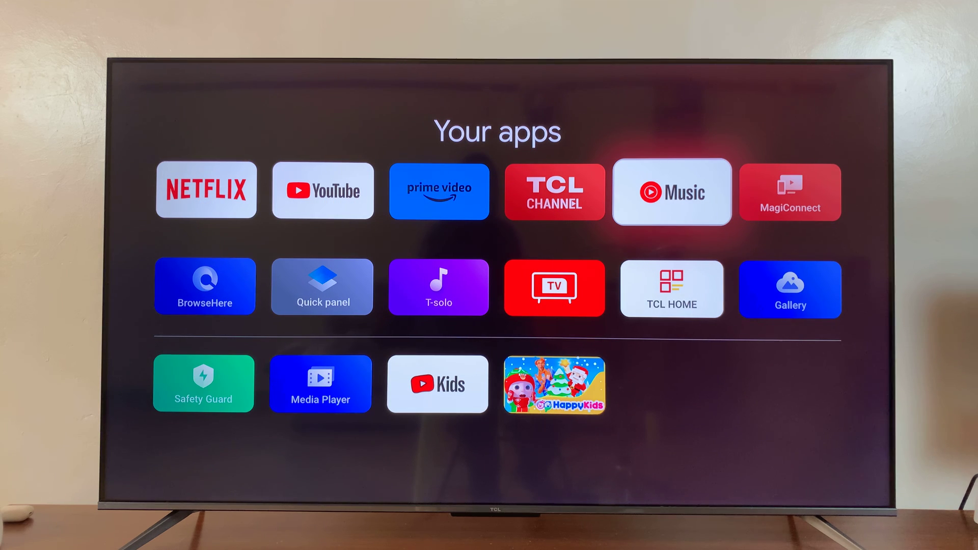
Launch Safety Guard from the app grid, showing Permission Shield and App Manager.
{"action": "key", "text": "Down"}
{"action": "key", "text": "Left"}
{"action": "key", "text": "Left"}
{"action": "key", "text": "Left"}
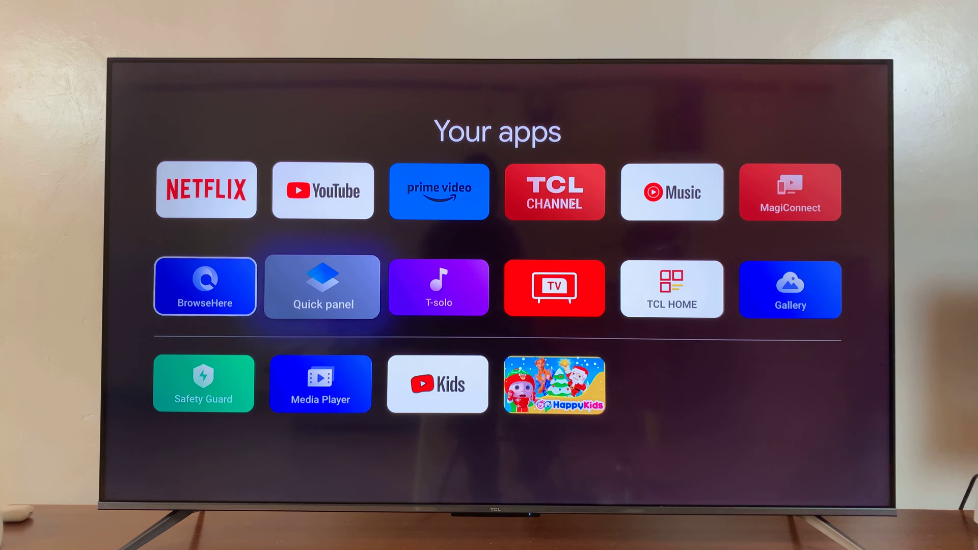
{"action": "key", "text": "Down"}
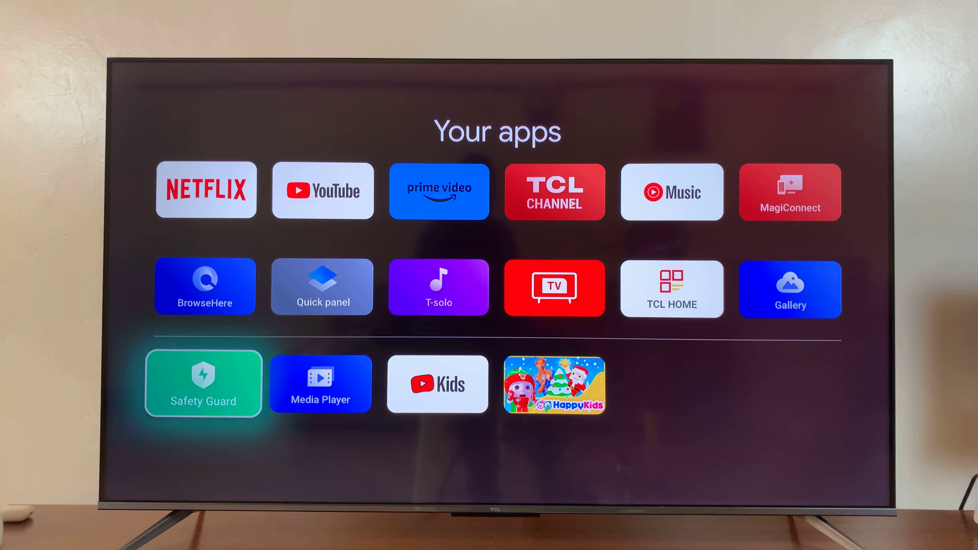
{"action": "key", "text": "Return"}
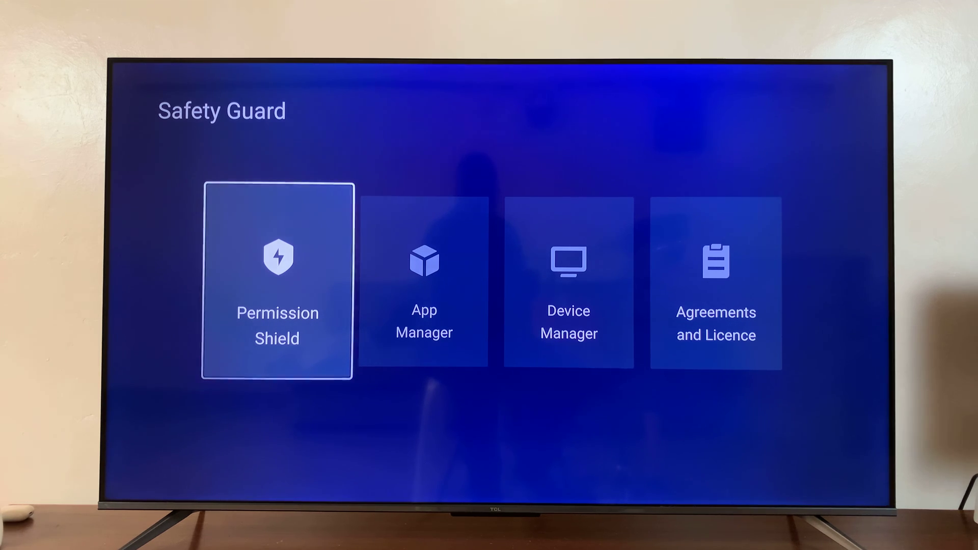
In App Manager's Installation area, list the TRANSCEND USB drive's folders and installer files.
{"action": "key", "text": "Right"}
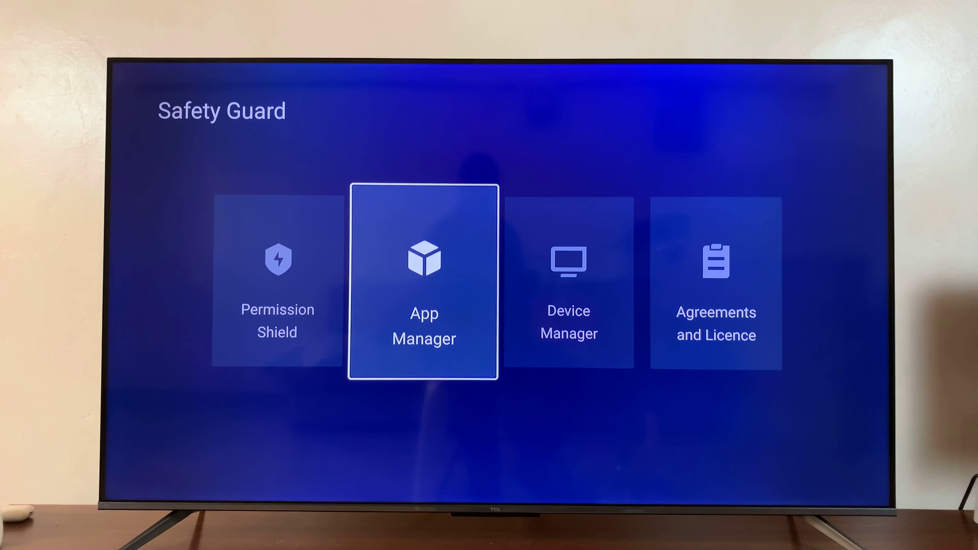
{"action": "key", "text": "Return"}
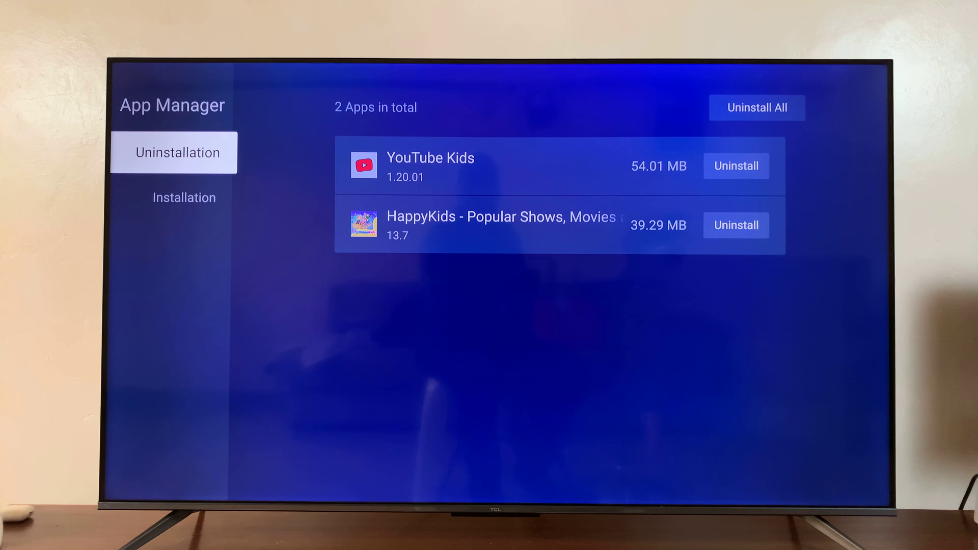
{"action": "key", "text": "Down"}
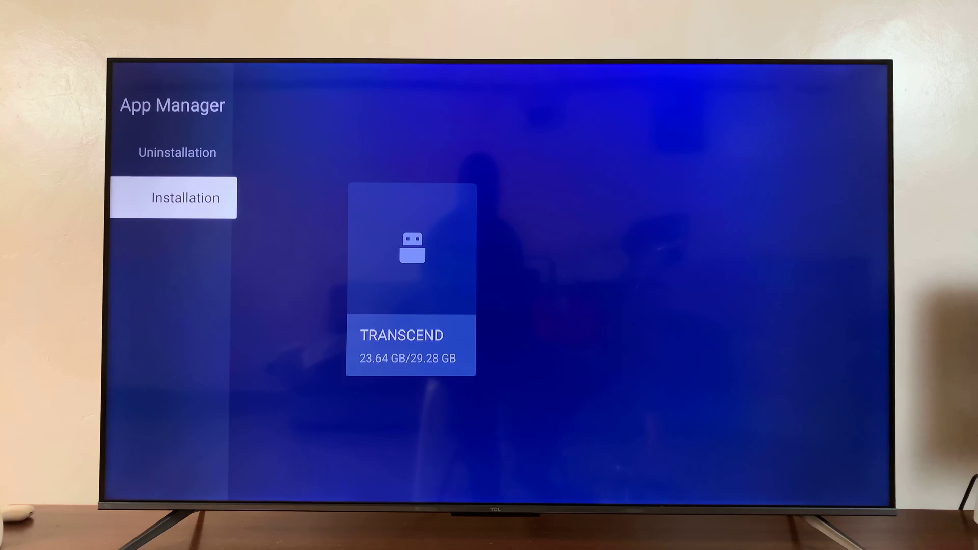
{"action": "key", "text": "Right"}
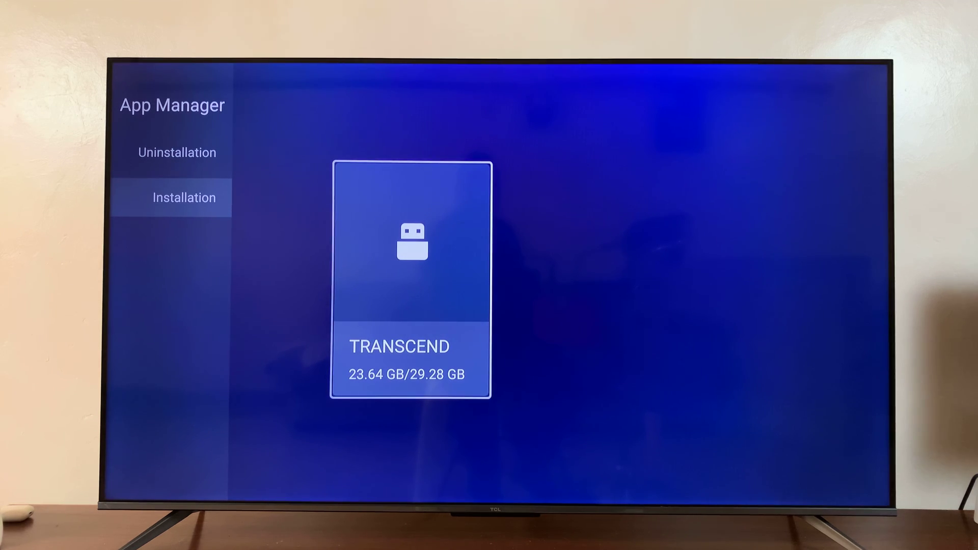
{"action": "key", "text": "Return"}
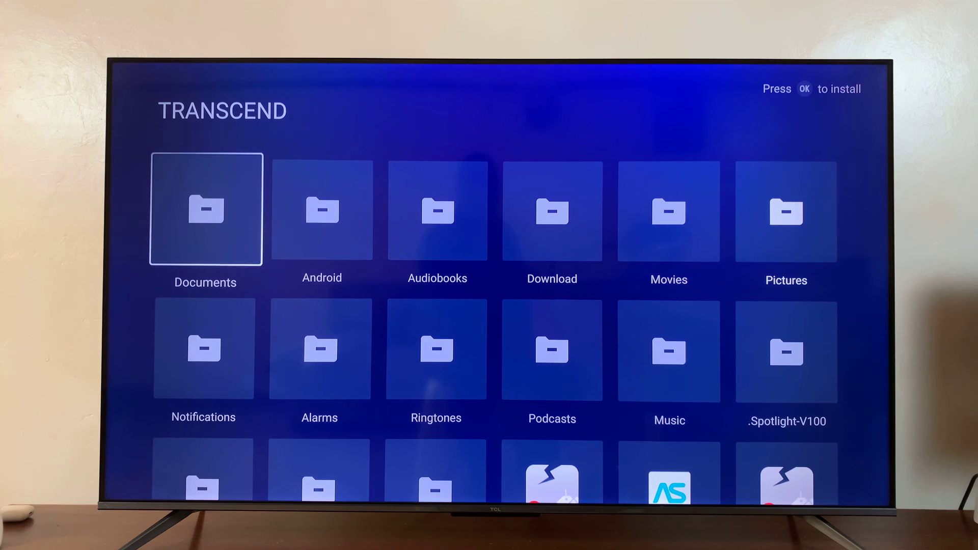
Start installing the X-plore APK from the drive, bringing up the uncertified-app warning.
{"action": "key", "text": "Right"}
{"action": "key", "text": "Right"}
{"action": "key", "text": "Right"}
{"action": "key", "text": "Right"}
{"action": "key", "text": "Down"}
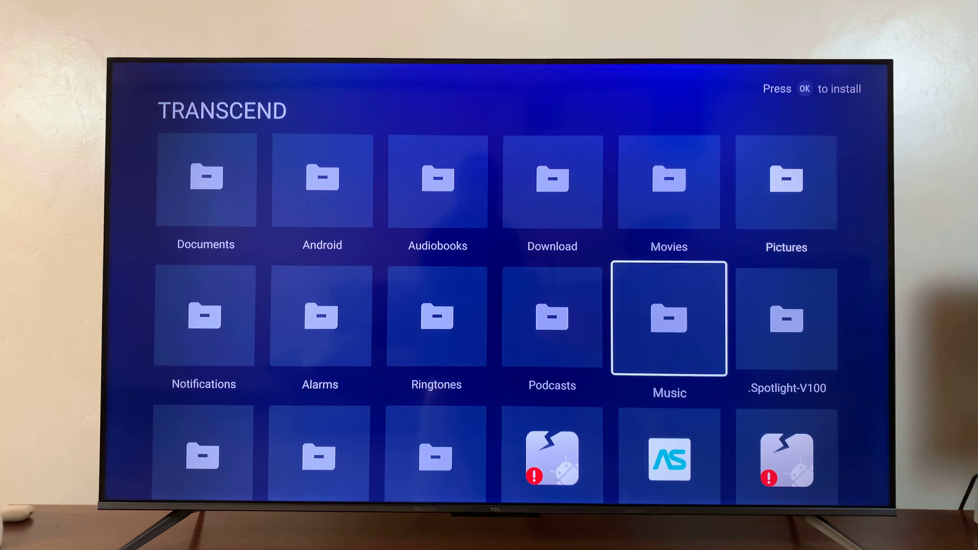
{"action": "key", "text": "Left"}
{"action": "key", "text": "Left"}
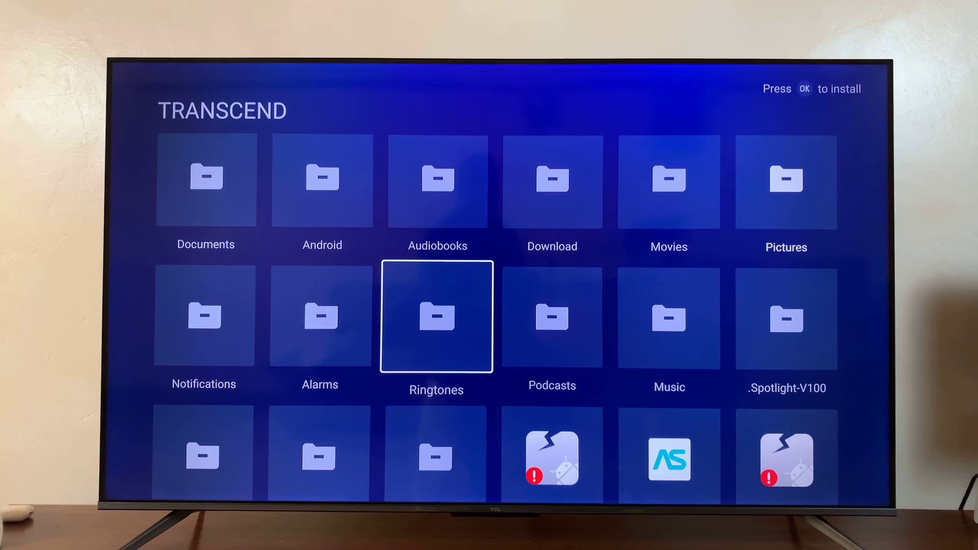
{"action": "key", "text": "Down"}
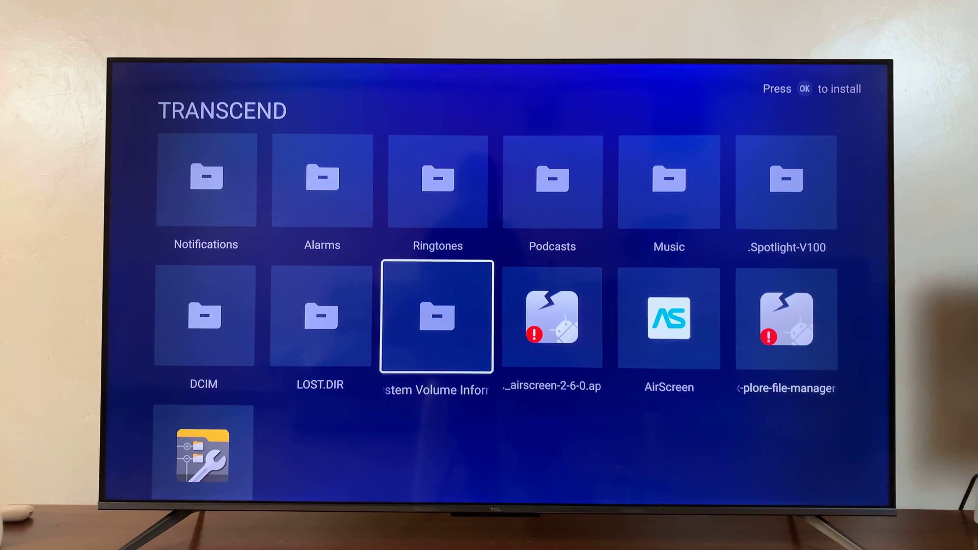
{"action": "key", "text": "Down"}
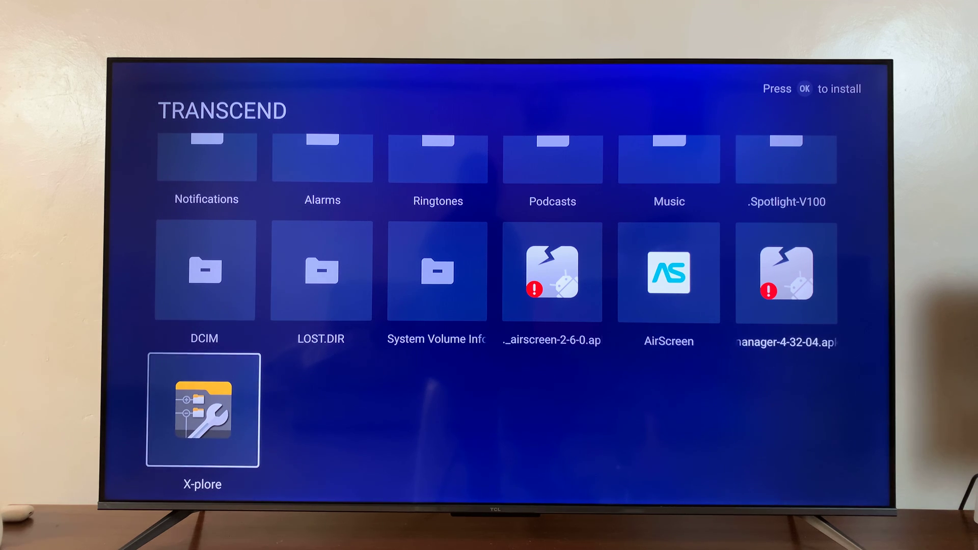
{"action": "key", "text": "Return"}
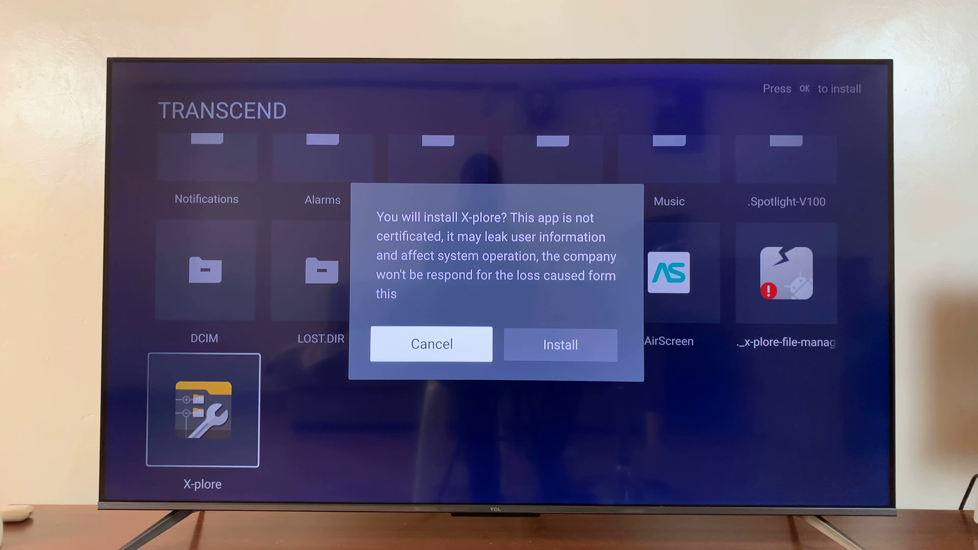
Confirm Install in the warning so X-plore installs from the USB drive.
{"action": "key", "text": "Right"}
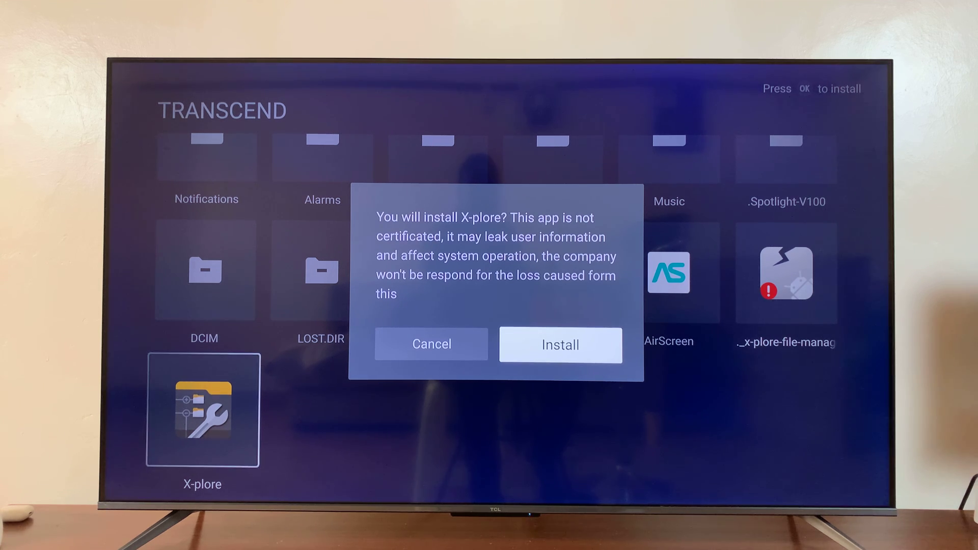
{"action": "key", "text": "Return"}
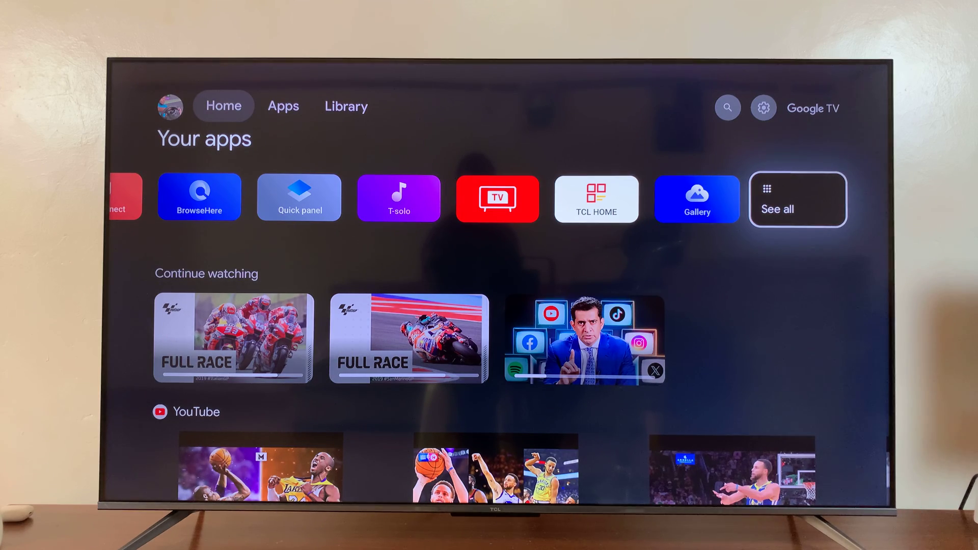
Show the full Your apps list and move focus to the new X-plore tile.
{"action": "key", "text": "Left"}
{"action": "key", "text": "Right"}
{"action": "key", "text": "Return"}
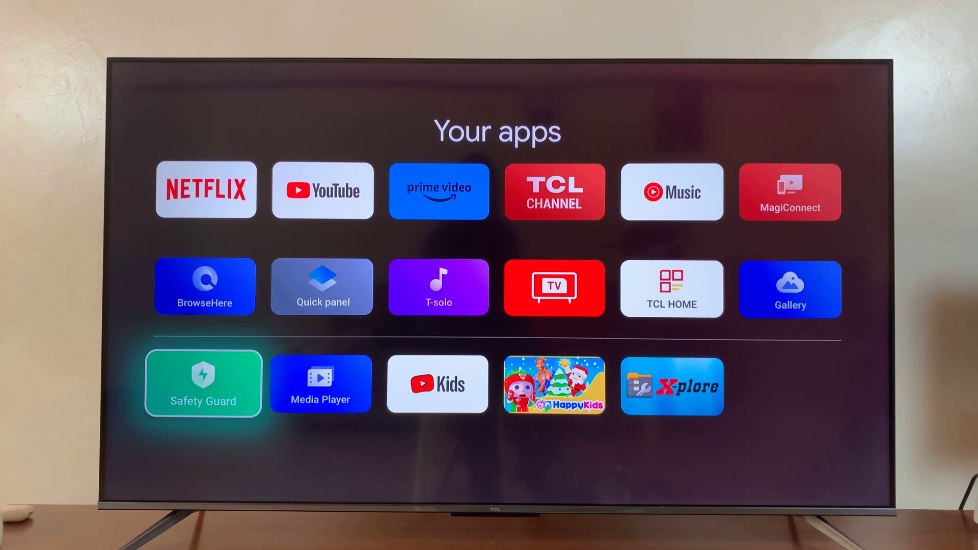
{"action": "key", "text": "Right"}
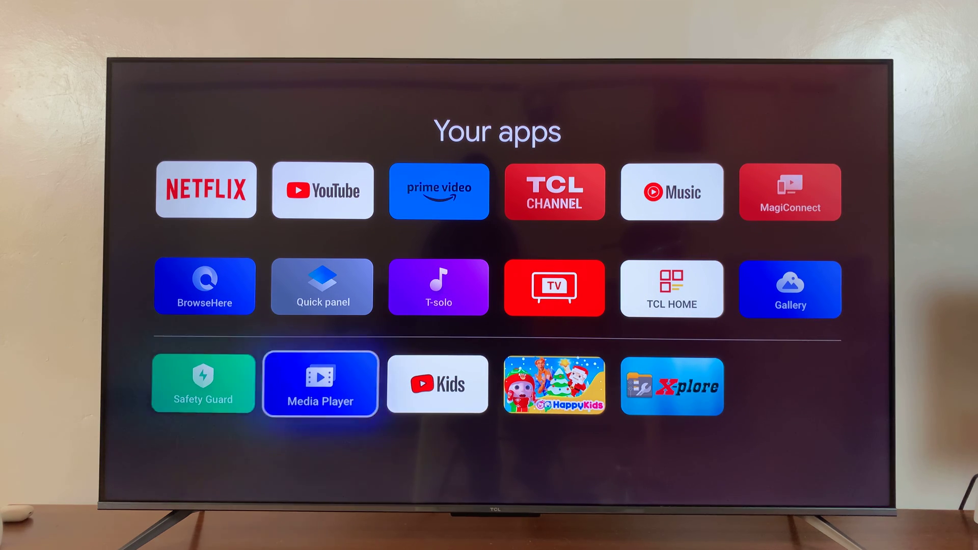
{"action": "key", "text": "Right"}
{"action": "key", "text": "Right"}
{"action": "key", "text": "Right"}
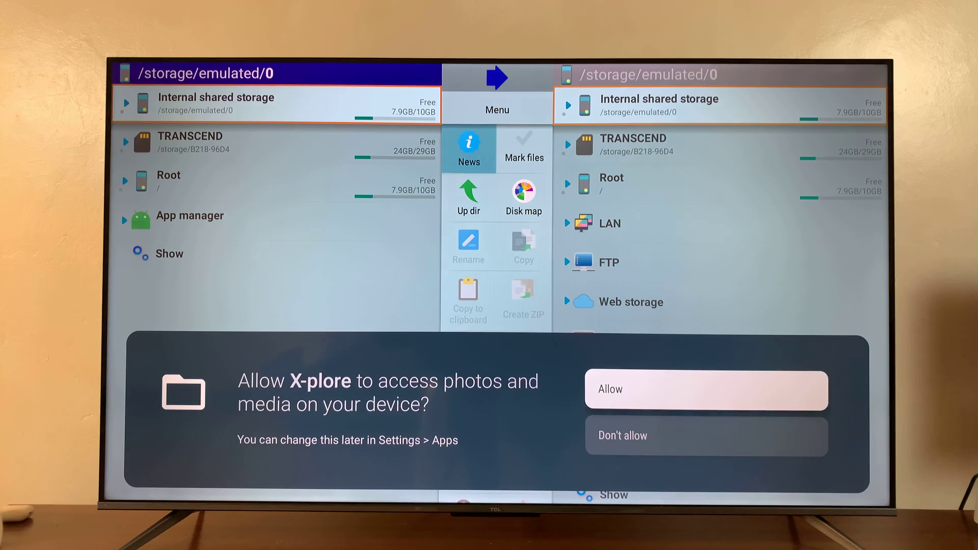
Allow X-plore access to photos and media, then browse the left panel's storage locations.
{"action": "key", "text": "Return"}
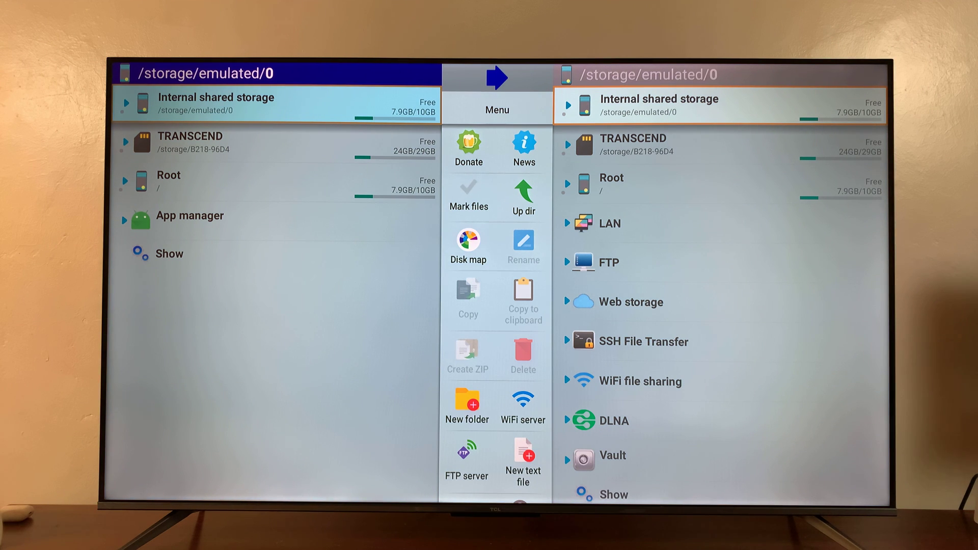
{"action": "key", "text": "Down"}
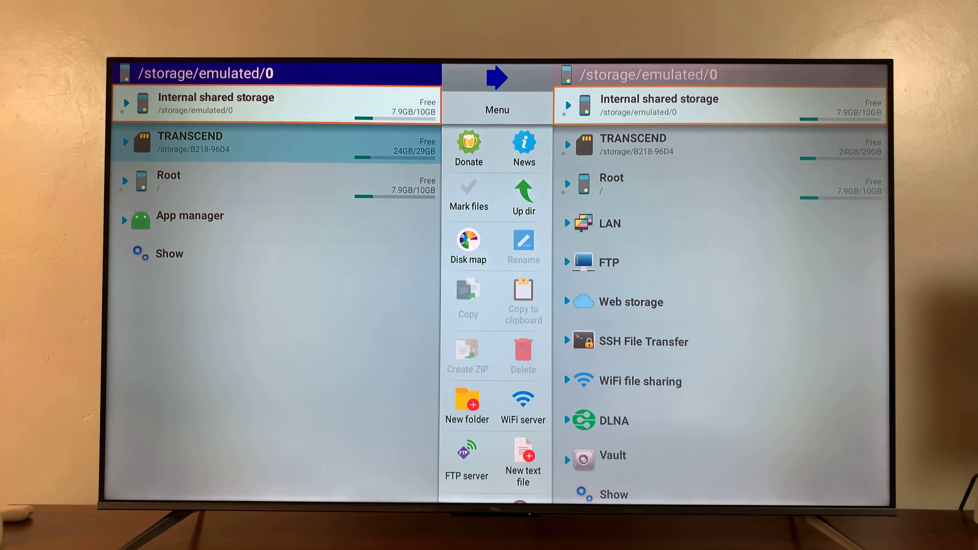